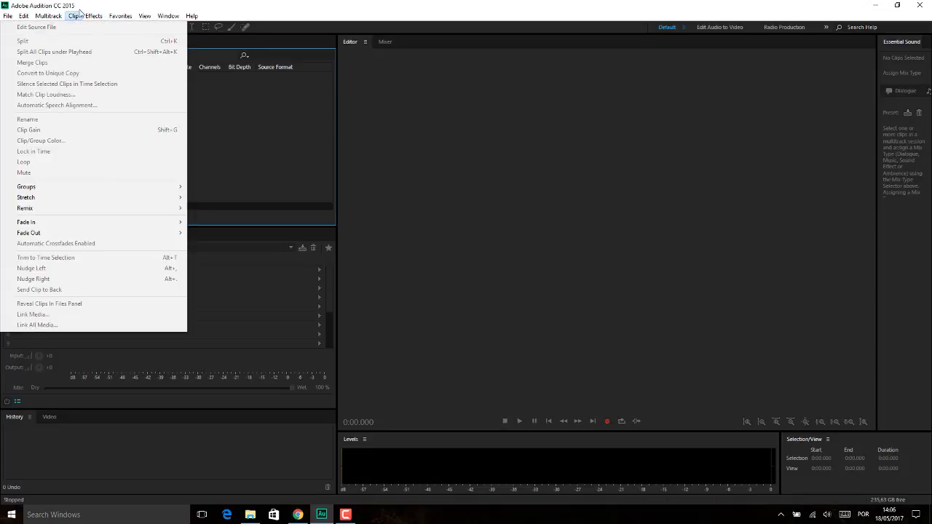
Step: Open the audio file "All of the stars Ed Sheeran, tradução A culpa é das estrelas.mp3" from the MJSICAS folder
{"action": "left_click", "coordinate": [98, 16]}
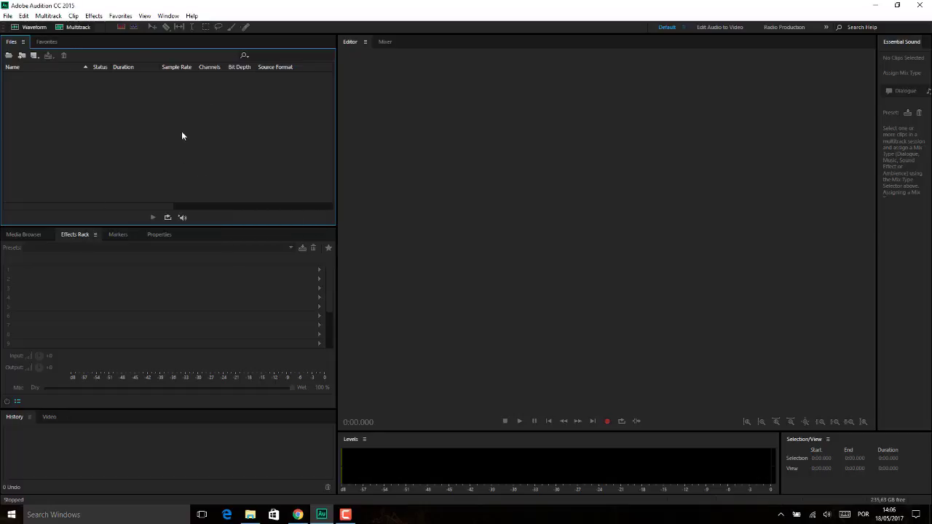
{"action": "double_click", "coordinate": [108, 115]}
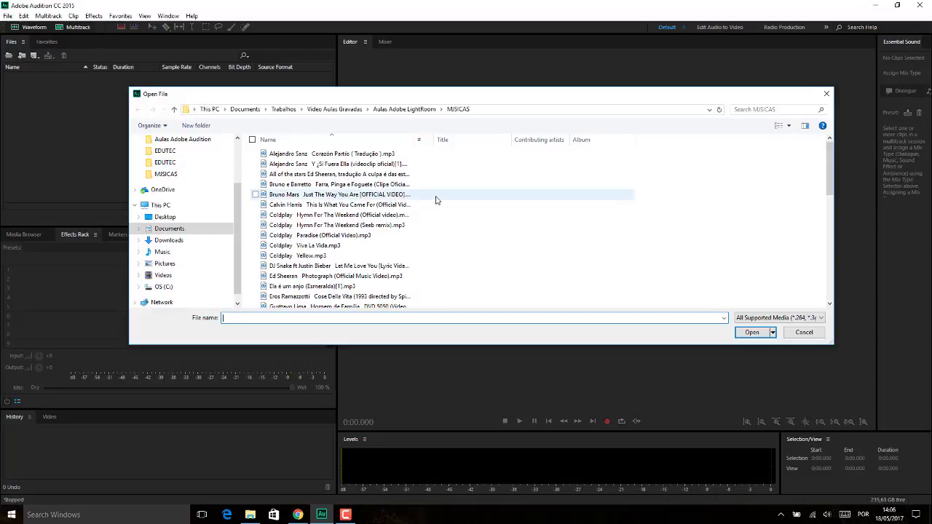
{"action": "left_click", "coordinate": [300, 175]}
{"action": "double_click", "coordinate": [298, 175]}
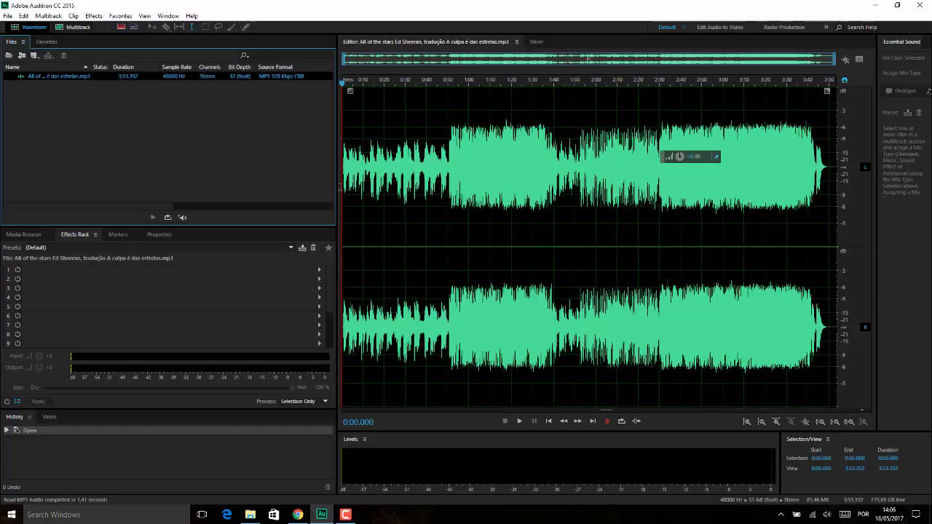
Step: Play the opening seconds of the song from its start and stop playback
{"action": "left_click", "coordinate": [340, 186]}
{"action": "key", "text": "space"}
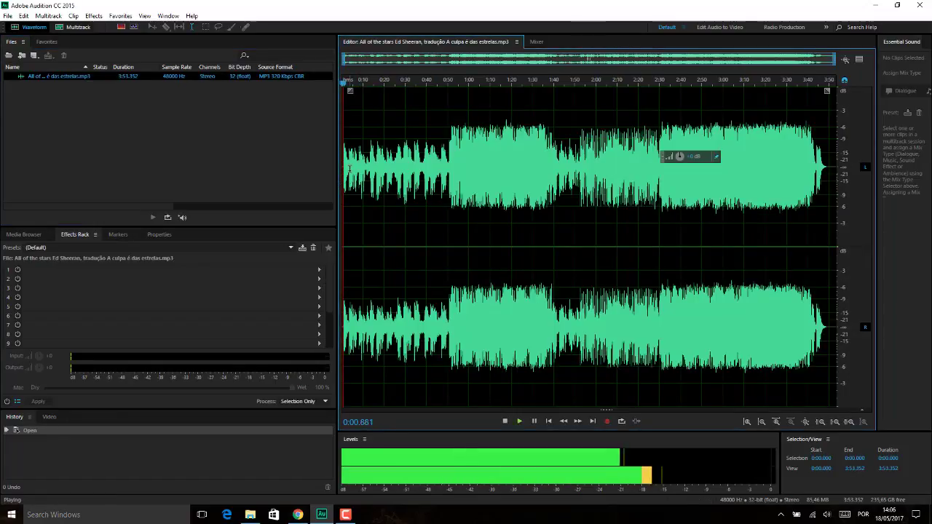
{"action": "key", "text": "space"}
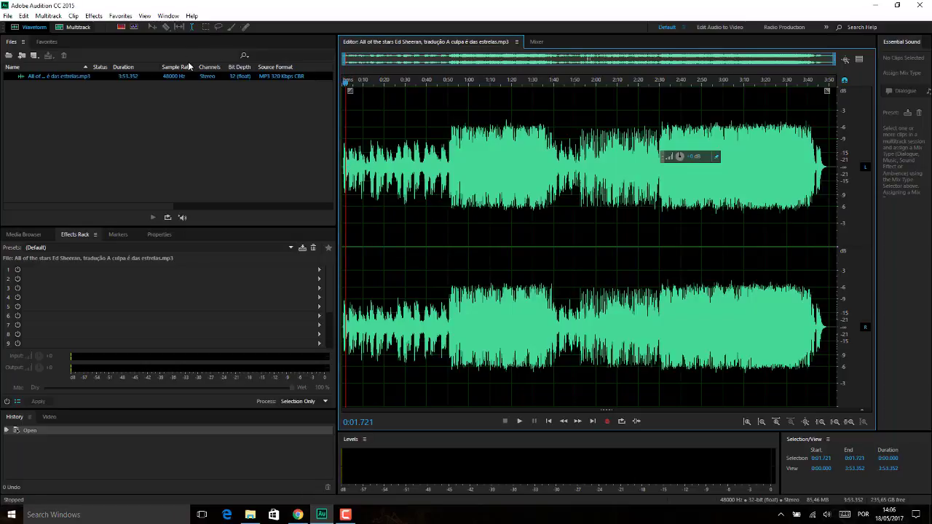
Step: Try applying Amplify to the song with 13,83 dB gain on both channels, previewing it first, and undo it
{"action": "left_click", "coordinate": [94, 15]}
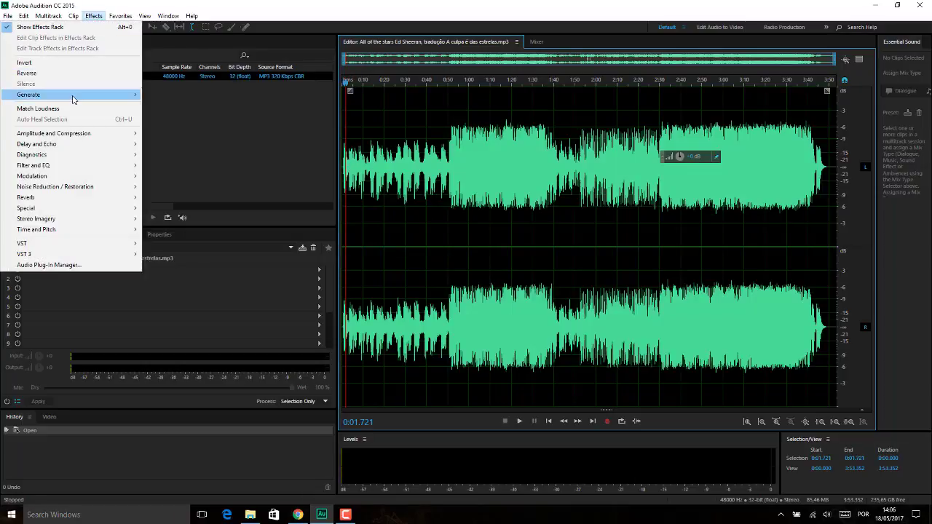
{"action": "mouse_move", "coordinate": [73, 99]}
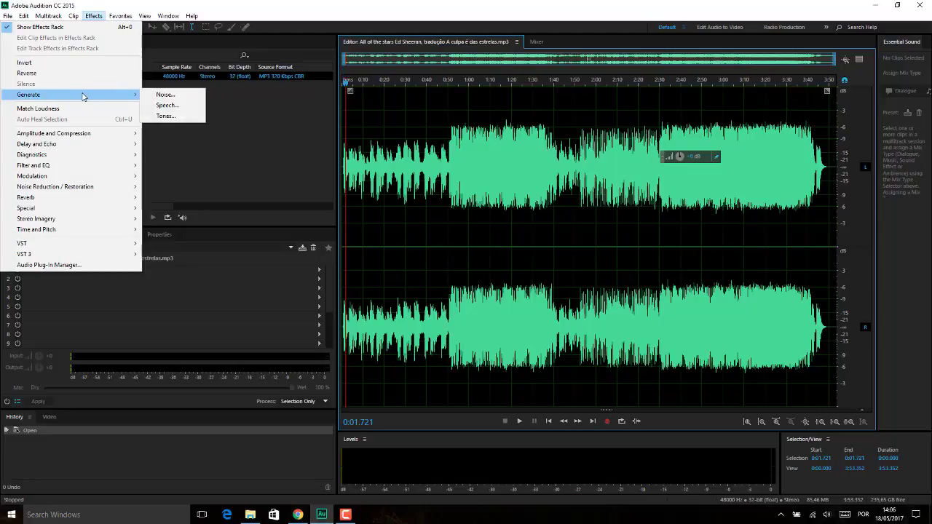
{"action": "mouse_move", "coordinate": [64, 133]}
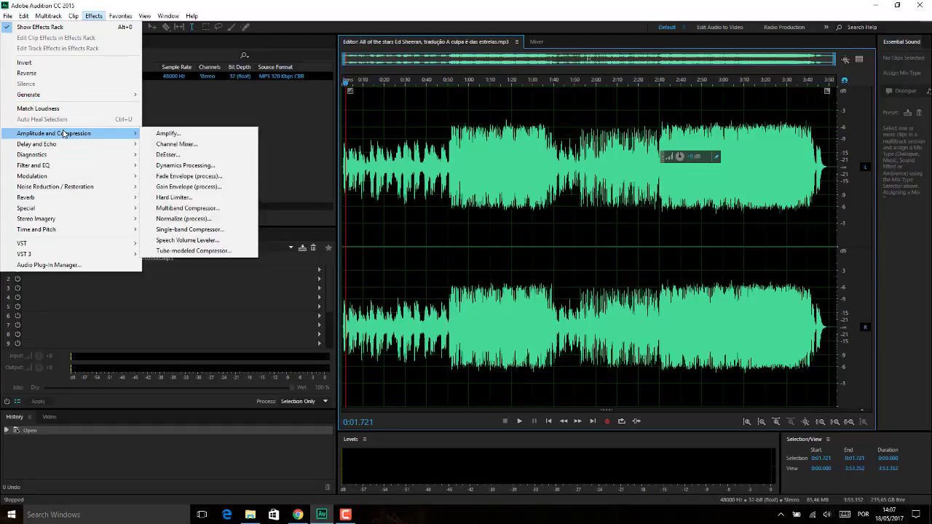
{"action": "left_click", "coordinate": [179, 136]}
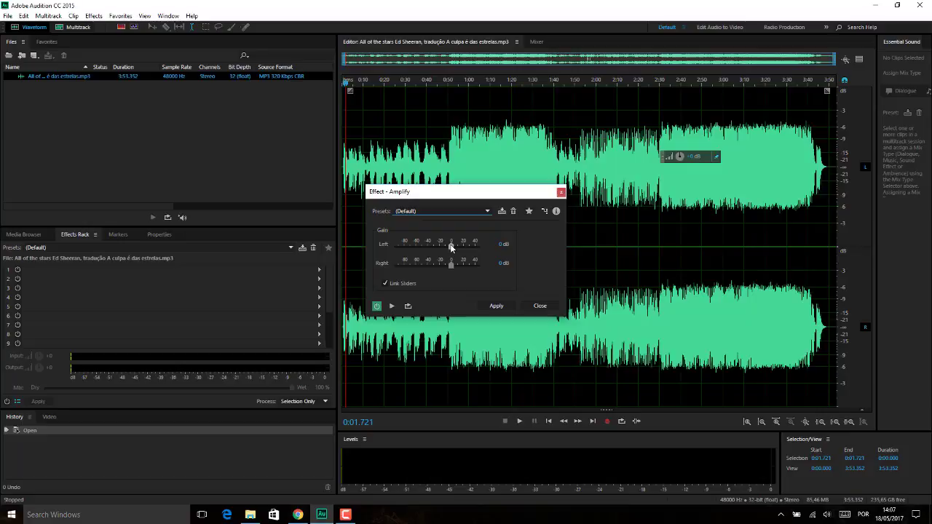
{"action": "left_click_drag", "start_coordinate": [451, 247], "coordinate": [460, 248]}
{"action": "left_click", "coordinate": [389, 307]}
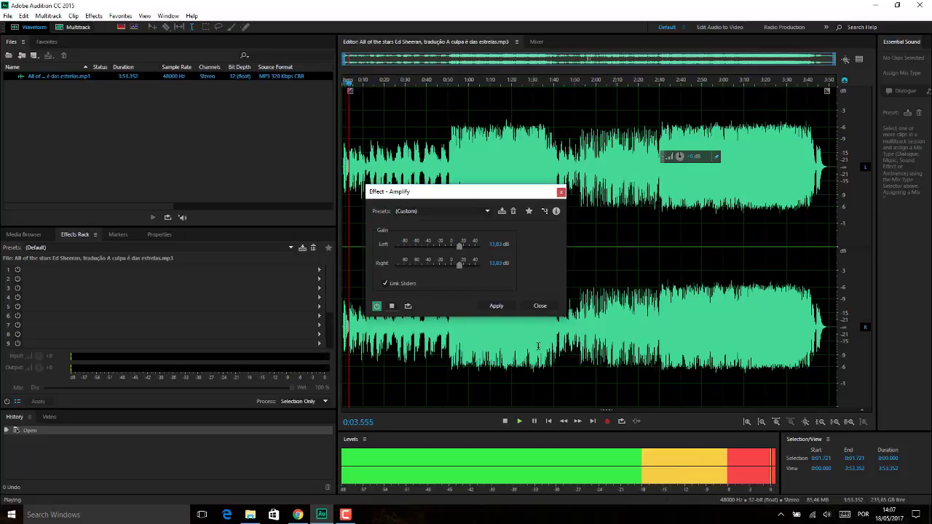
{"action": "left_click", "coordinate": [492, 307]}
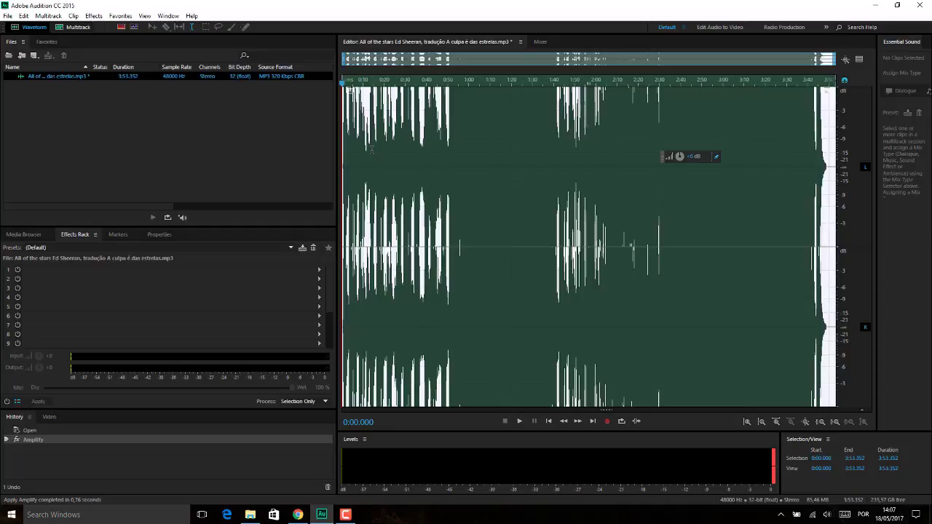
{"action": "key", "text": "ctrl+z"}
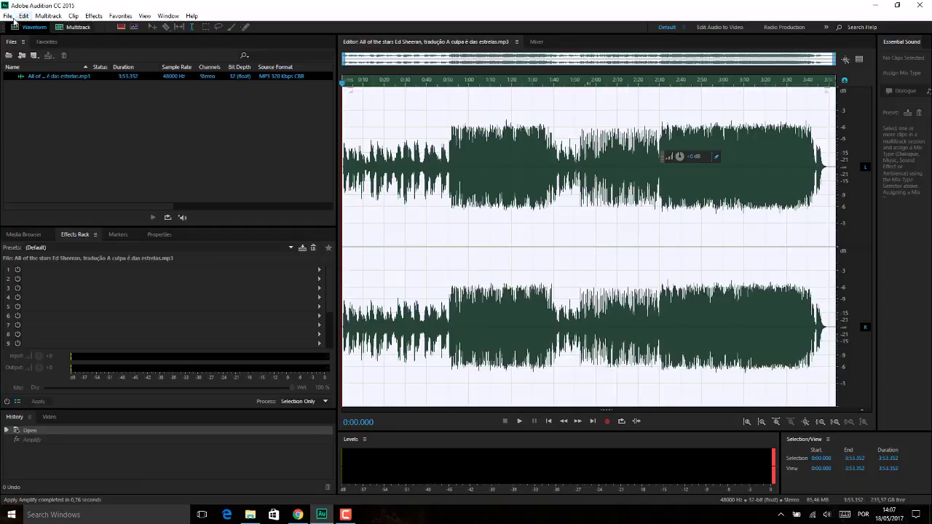
Step: View the Save As settings for the song and close them without saving
{"action": "left_click", "coordinate": [7, 16]}
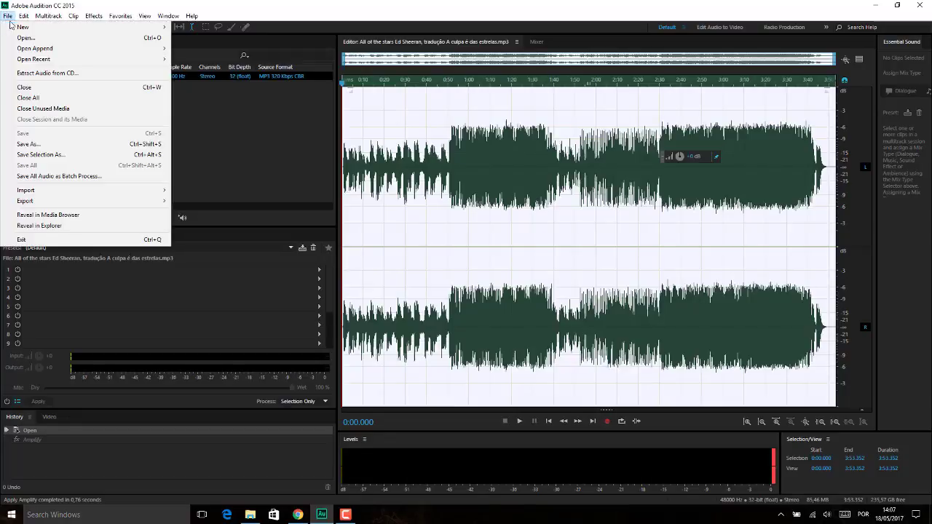
{"action": "left_click", "coordinate": [51, 145]}
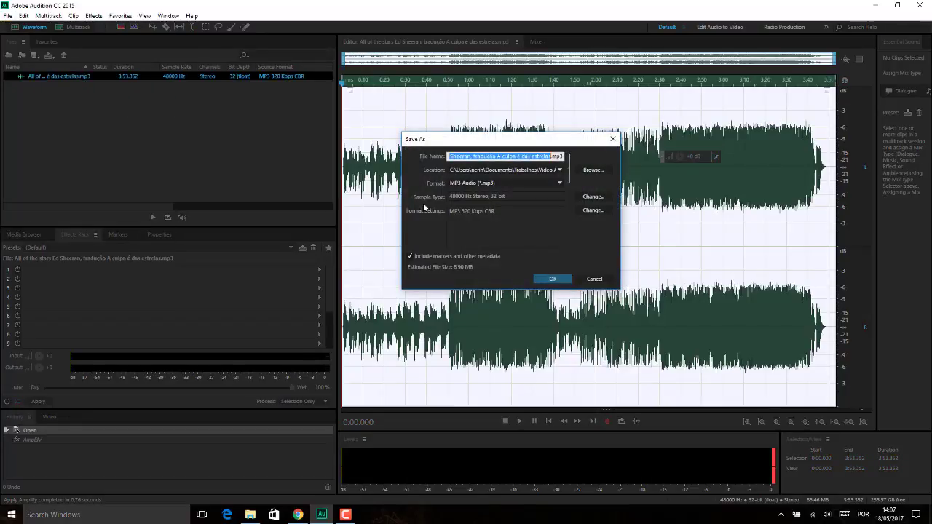
{"action": "left_click", "coordinate": [594, 279]}
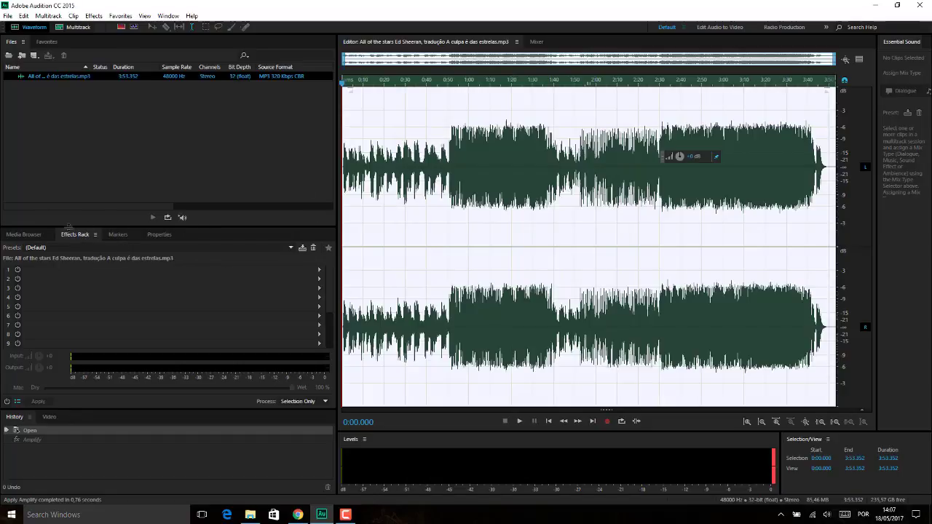
Step: Load the Podcast Voice preset in the Effects Rack and play the song briefly from the 0:10 mark
{"action": "left_click", "coordinate": [291, 248]}
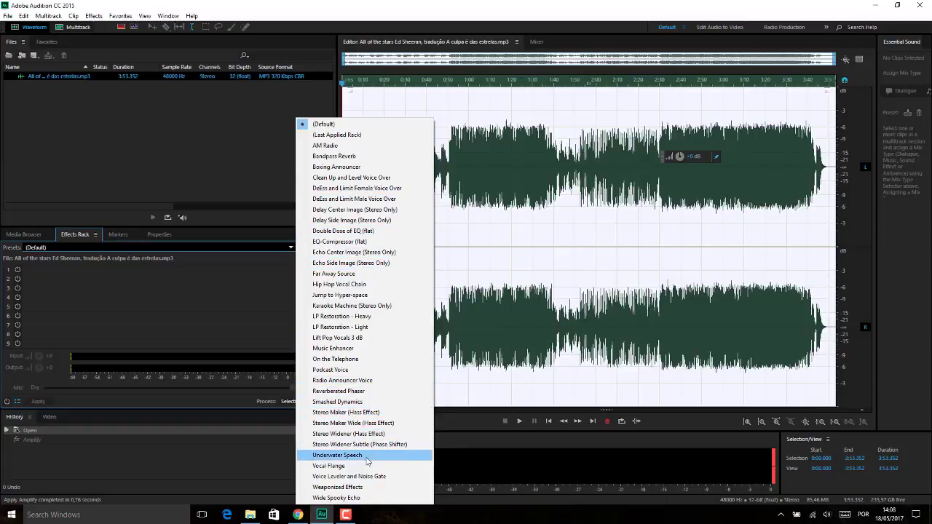
{"action": "left_click", "coordinate": [375, 371]}
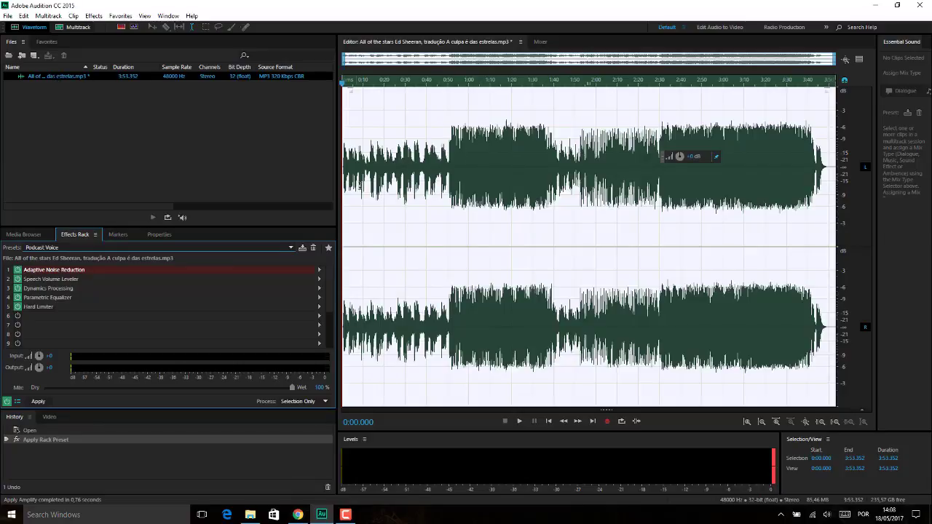
{"action": "left_click", "coordinate": [363, 194]}
{"action": "key", "text": "space"}
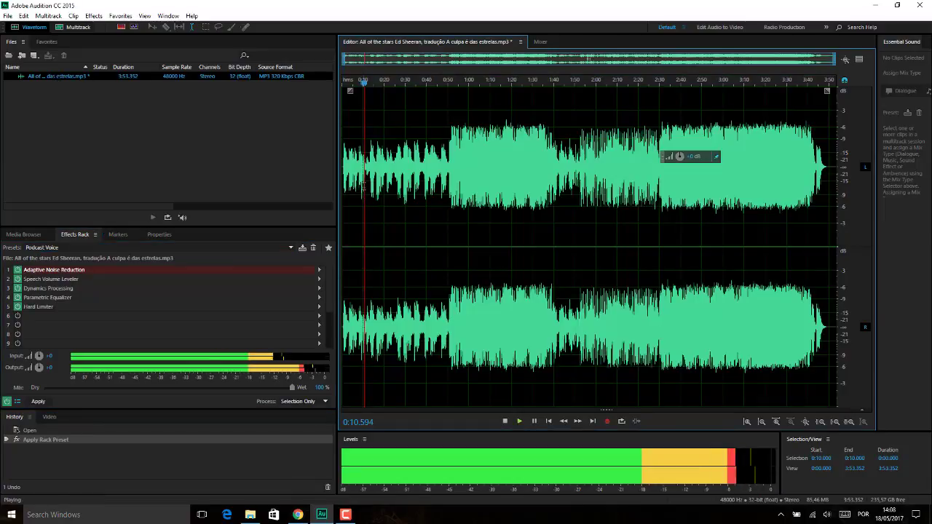
{"action": "key", "text": "space"}
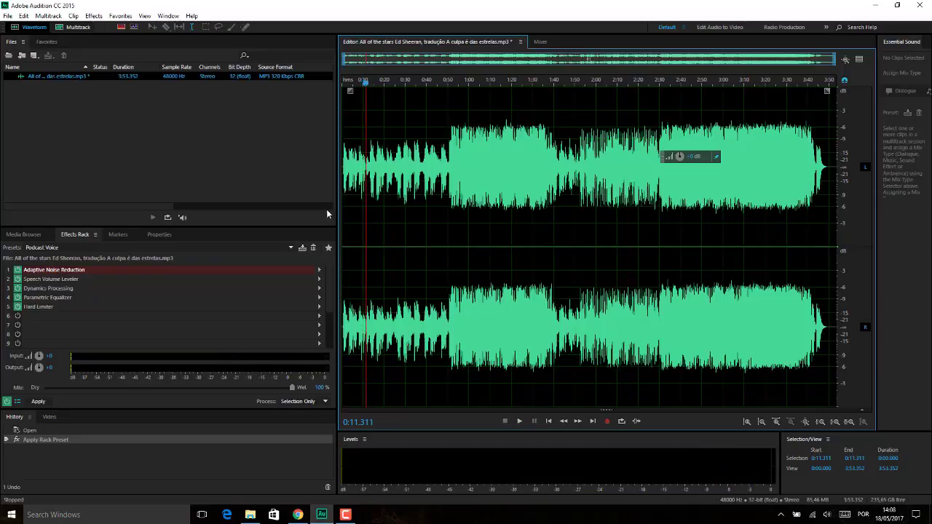
Step: Play the song with the preview editor shown, and try applying the Effects Rack to the whole song before undoing it
{"action": "left_click", "coordinate": [859, 59]}
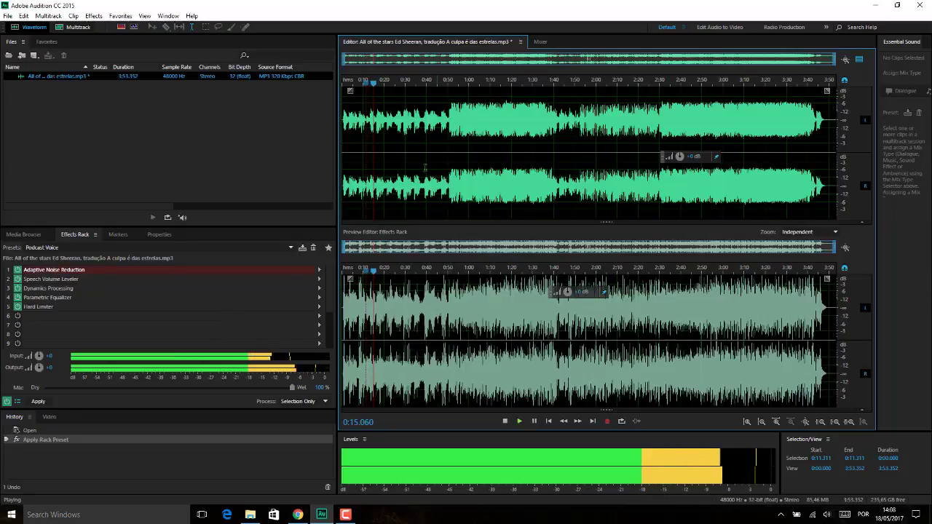
{"action": "key", "text": "space"}
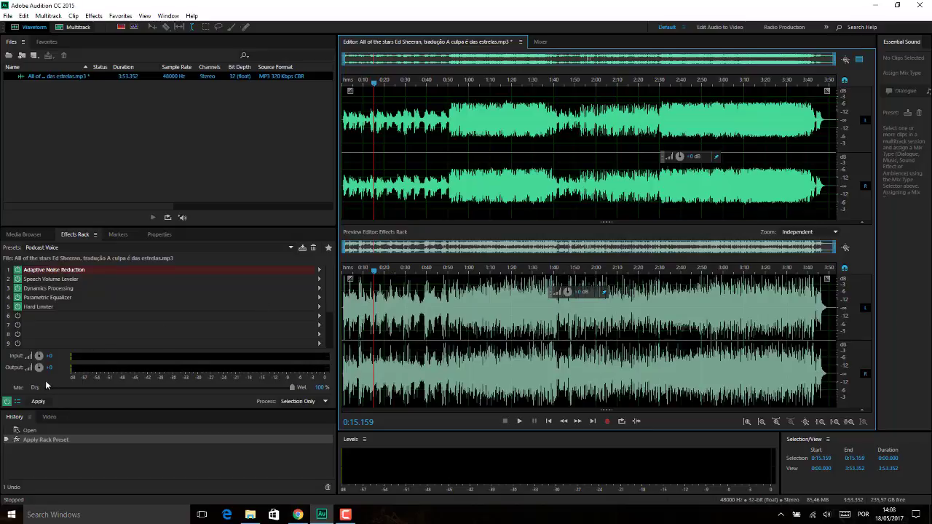
{"action": "left_click", "coordinate": [37, 402]}
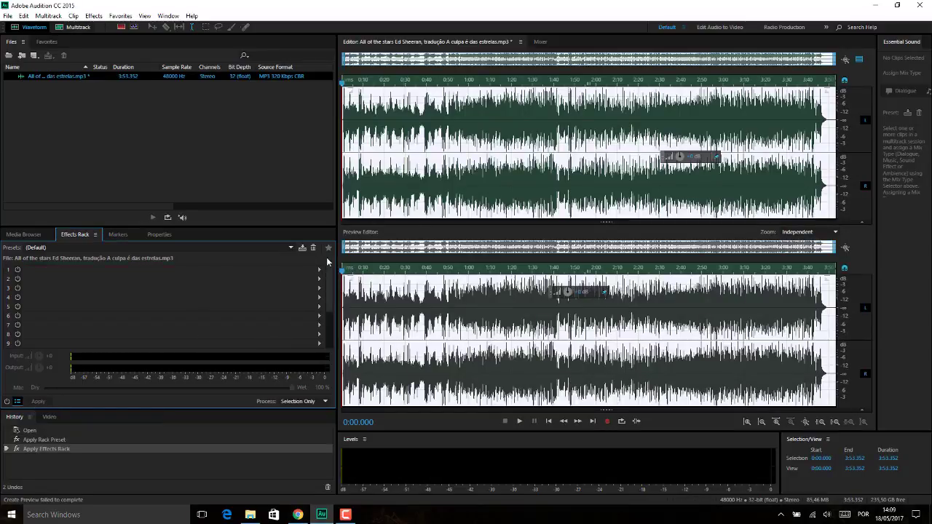
{"action": "key", "text": "ctrl+z"}
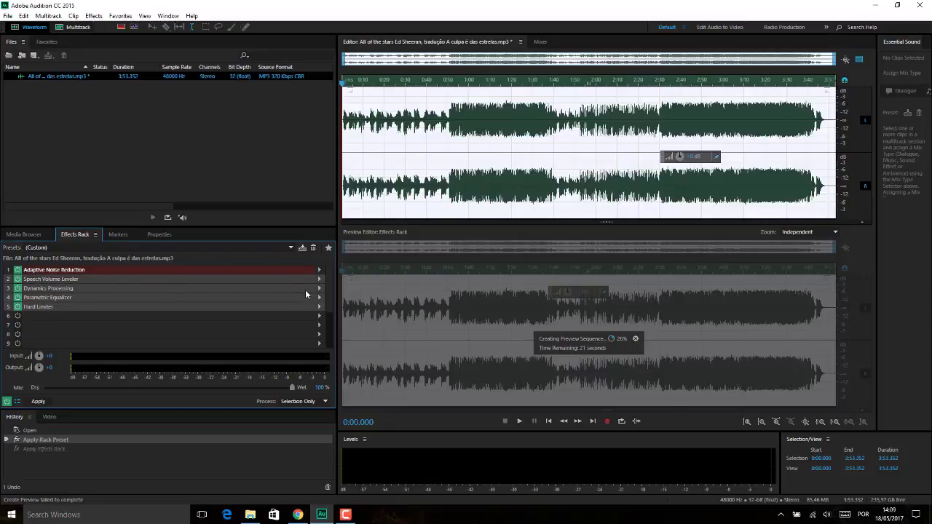
Step: Remove all the Podcast Voice effects from the Effects Rack, including Adaptive Noise Reduction in slot 1
{"action": "key", "text": "Delete"}
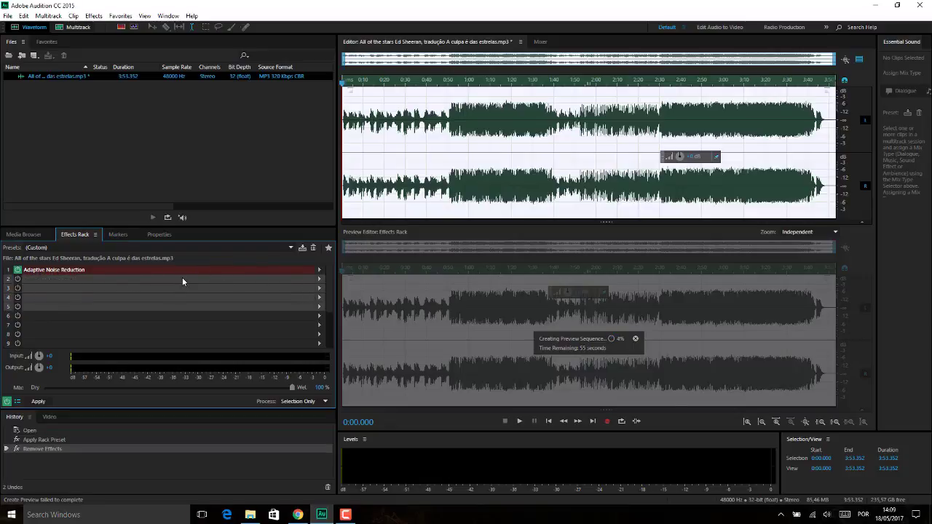
{"action": "left_click", "coordinate": [180, 270]}
{"action": "key", "text": "Delete"}
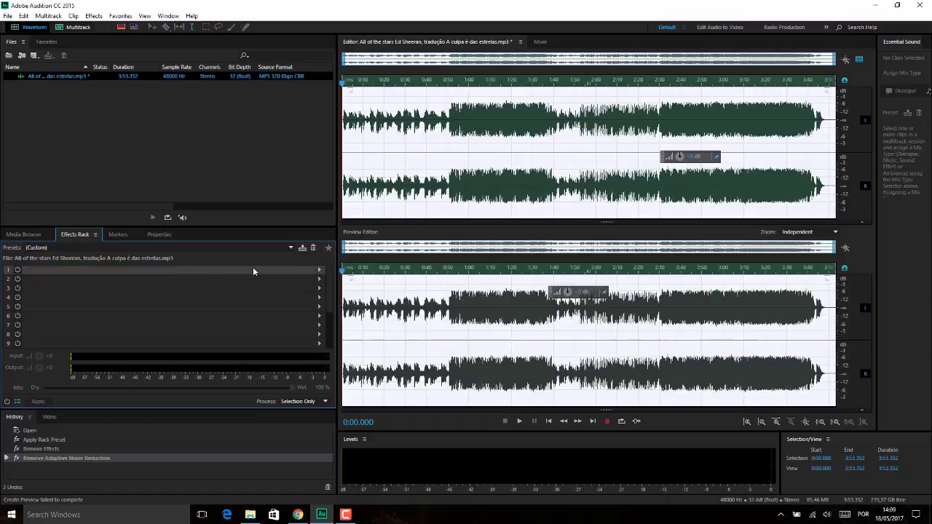
Step: Add the Amplify effect to slot 1 of the Effects Rack and move its window off the start of the waveforms
{"action": "left_click", "coordinate": [318, 271]}
{"action": "mouse_move", "coordinate": [354, 339]}
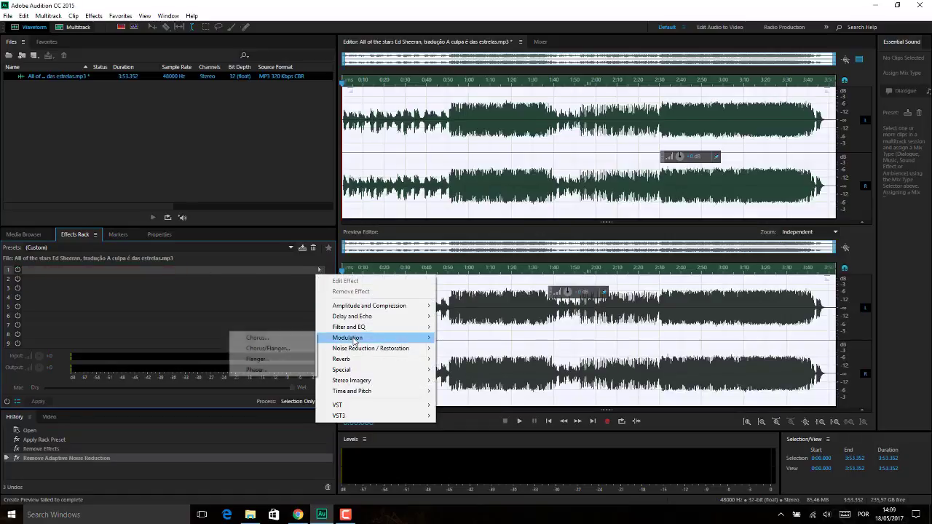
{"action": "mouse_move", "coordinate": [399, 307]}
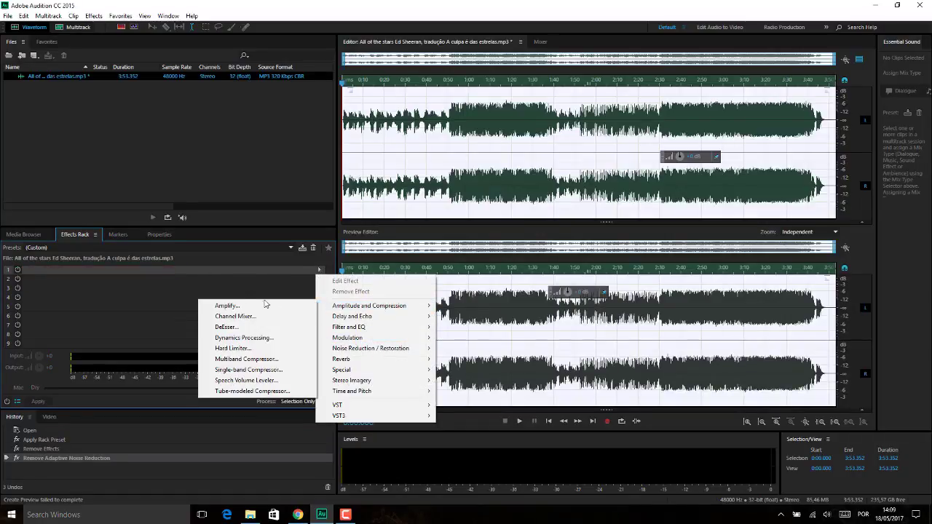
{"action": "left_click", "coordinate": [229, 306]}
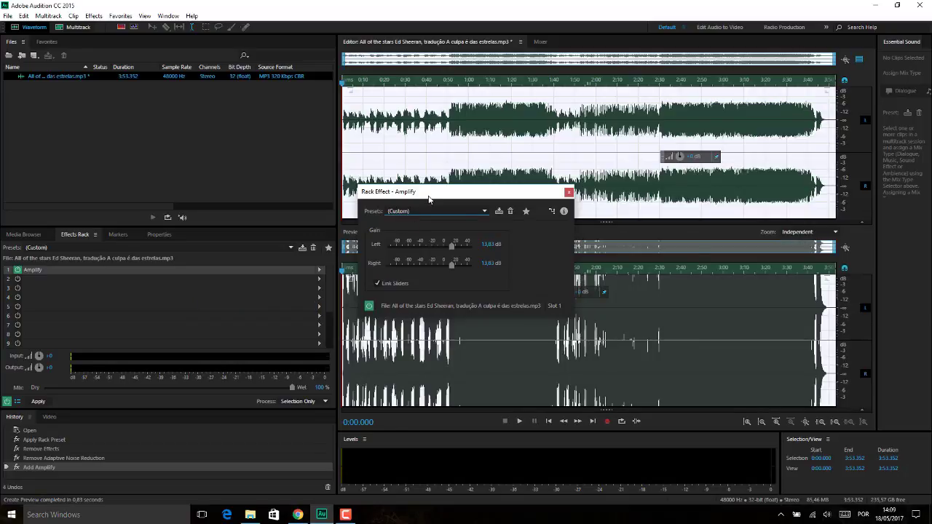
{"action": "left_click_drag", "start_coordinate": [429, 198], "coordinate": [623, 166]}
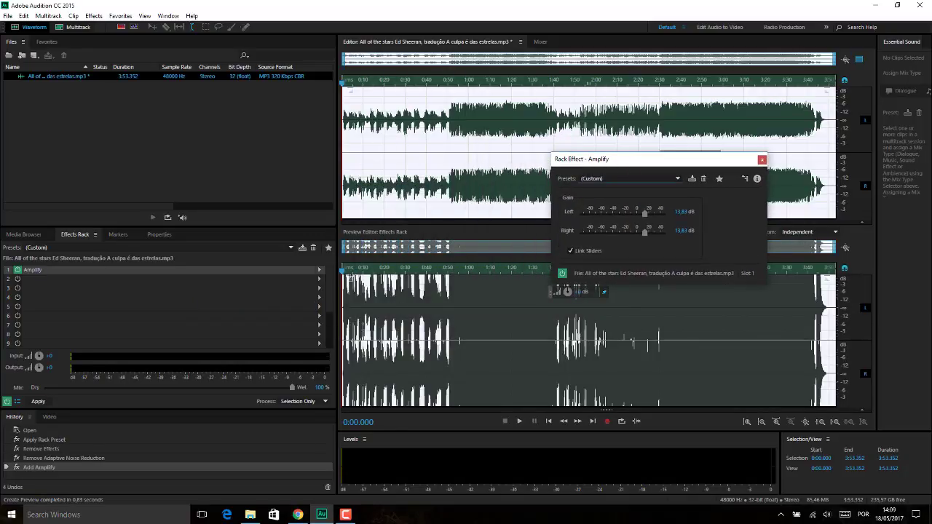
Step: Play the song's opening seconds in two short passes with the rack's Amplify effect active
{"action": "key", "text": "space"}
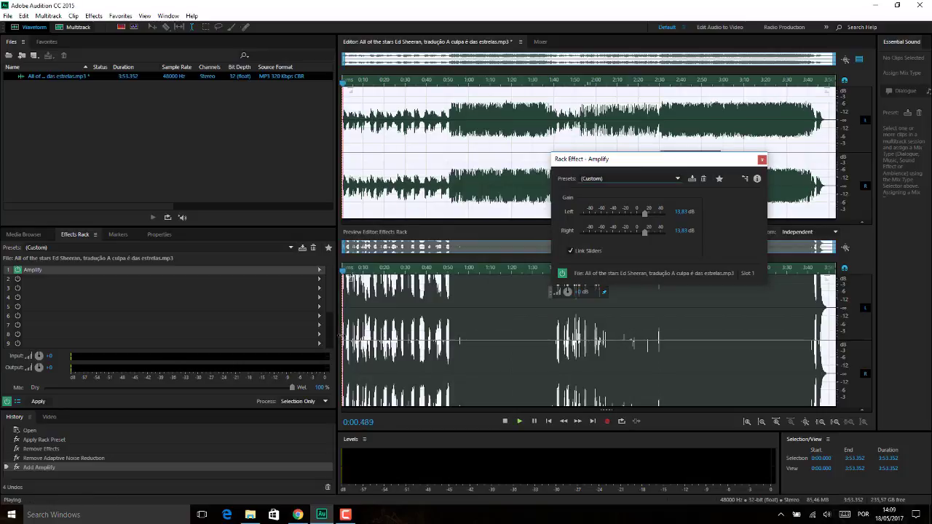
{"action": "key", "text": "space"}
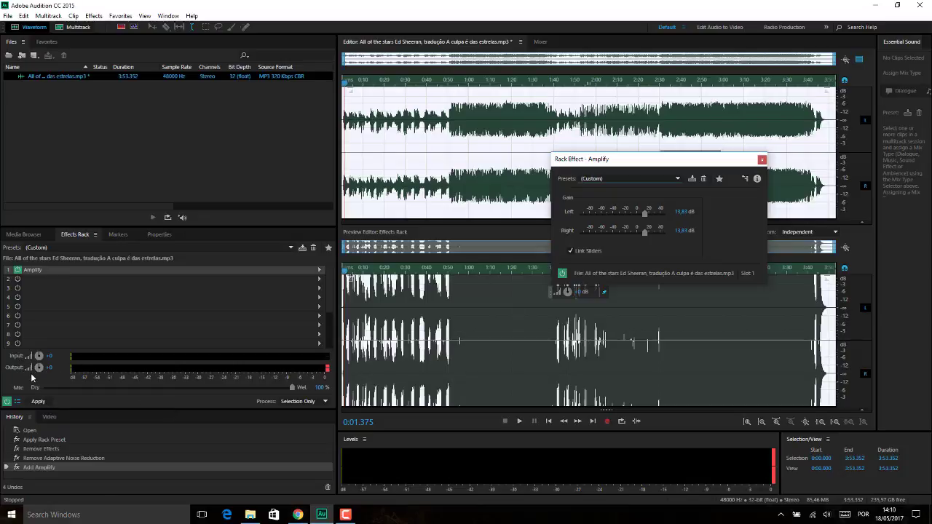
{"action": "key", "text": "space"}
{"action": "key", "text": "space"}
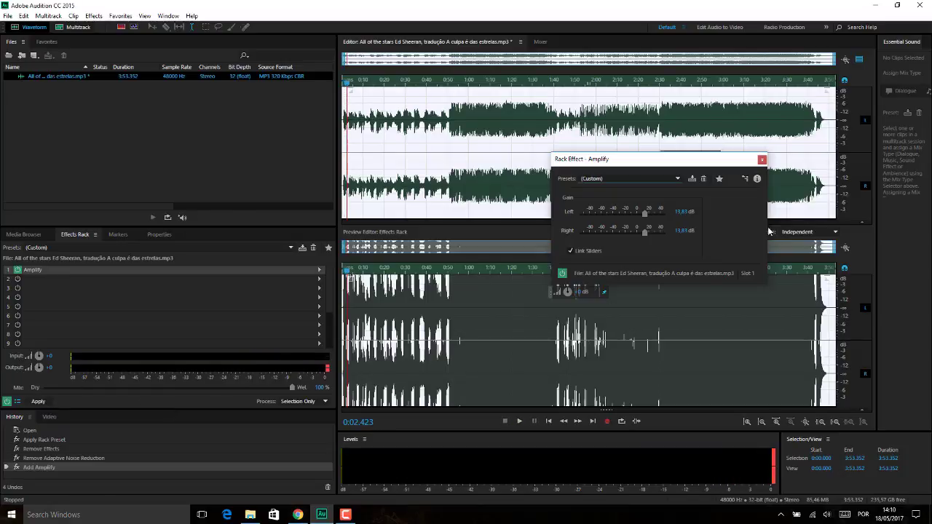
Step: Hide the preview editor and remove the Amplify effect from slot 1 of the Effects Rack, closing its settings first
{"action": "left_click", "coordinate": [762, 160]}
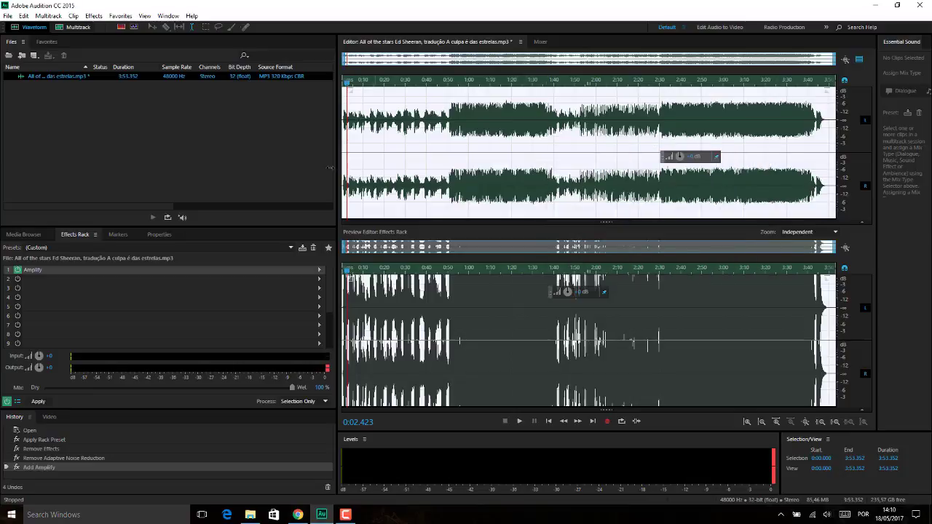
{"action": "left_click", "coordinate": [860, 61]}
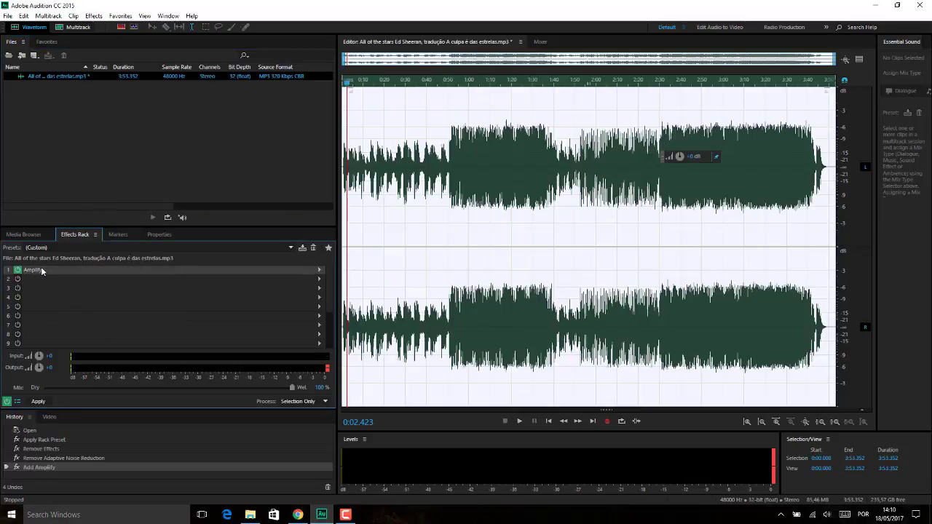
{"action": "key", "text": "Delete"}
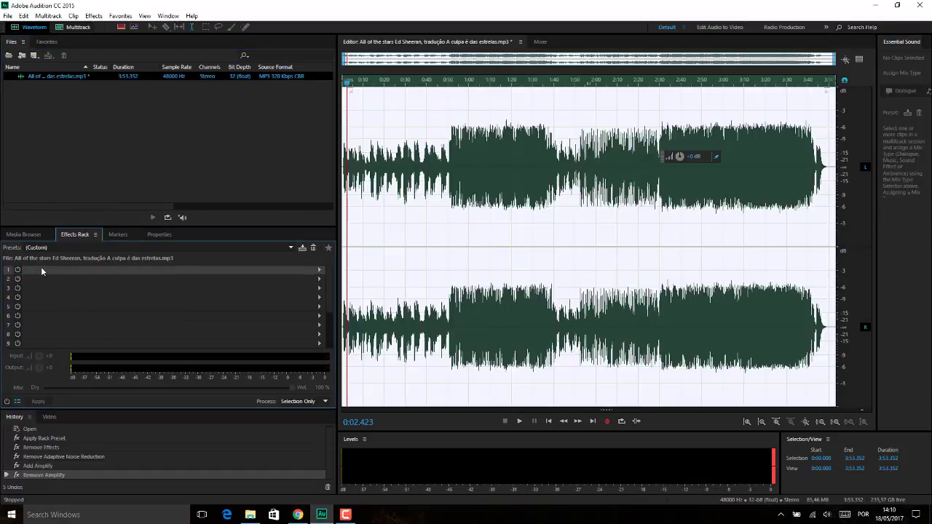
{"action": "left_click", "coordinate": [321, 269]}
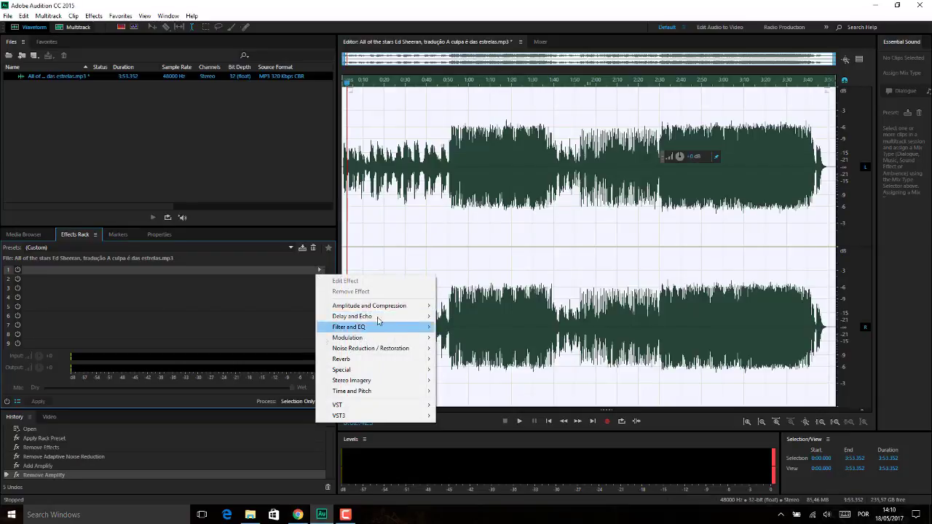
{"action": "left_click", "coordinate": [94, 16]}
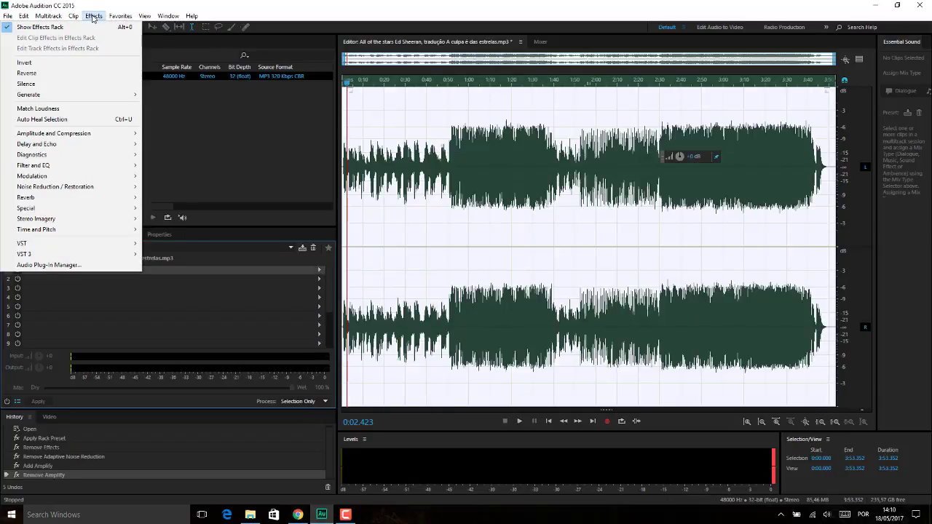
{"action": "left_click", "coordinate": [94, 16]}
{"action": "left_click", "coordinate": [68, 98]}
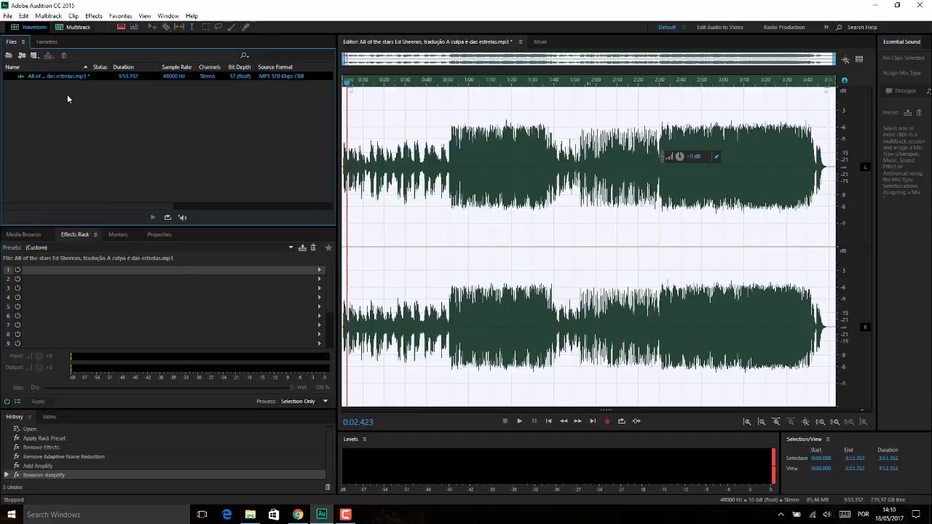
{"action": "left_click", "coordinate": [93, 77]}
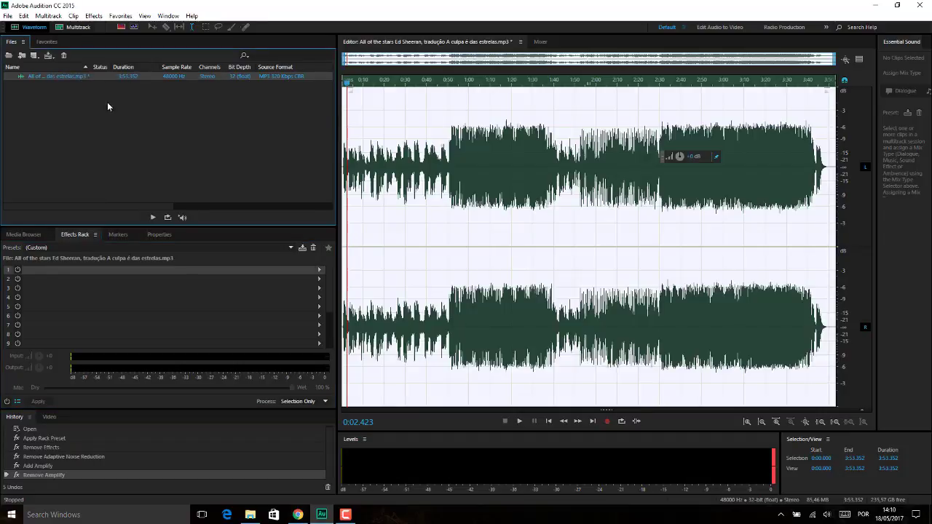
{"action": "left_click", "coordinate": [7, 16]}
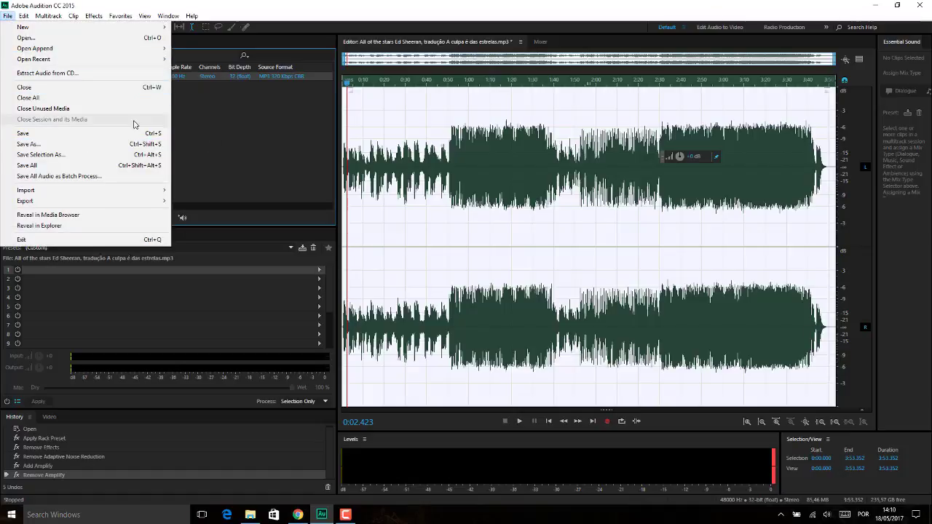
{"action": "left_click", "coordinate": [201, 130]}
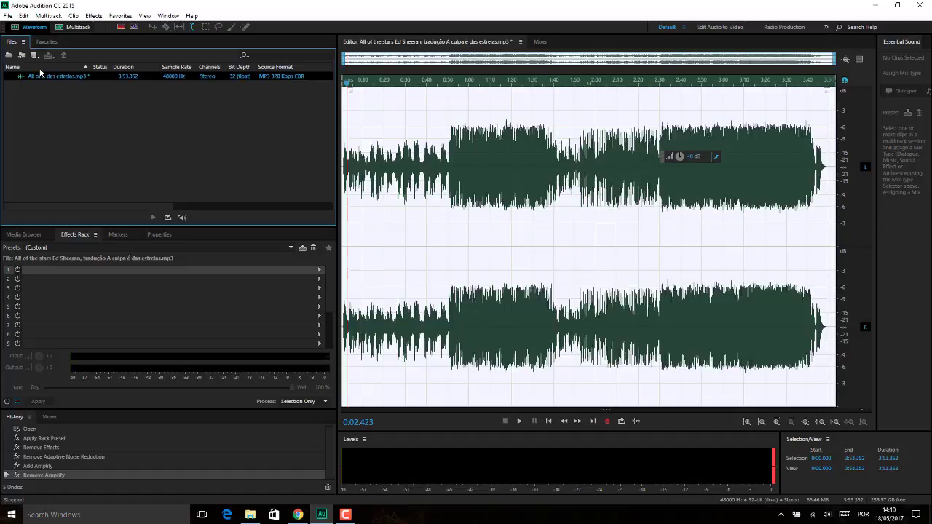
Step: Examine the audio formats offered by Save As for the song, and cancel without choosing another format or saving
{"action": "left_click", "coordinate": [8, 16]}
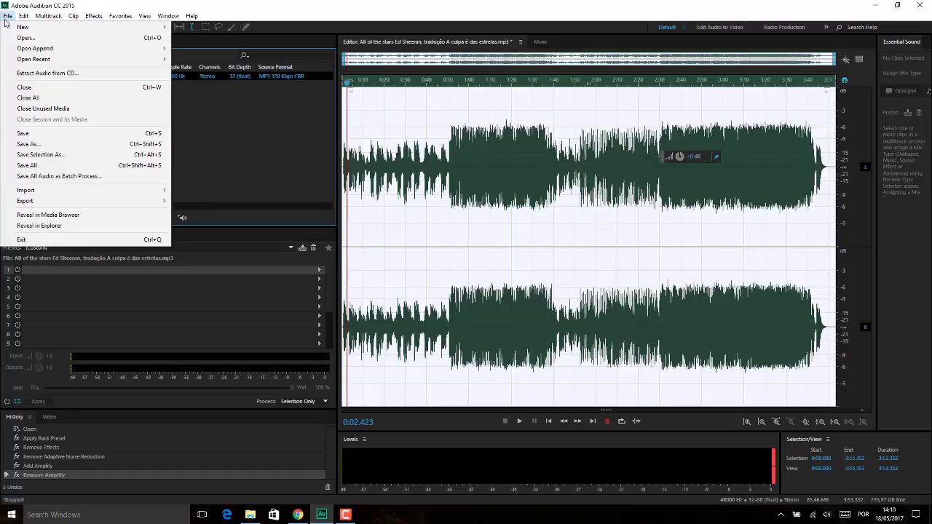
{"action": "left_click", "coordinate": [42, 143]}
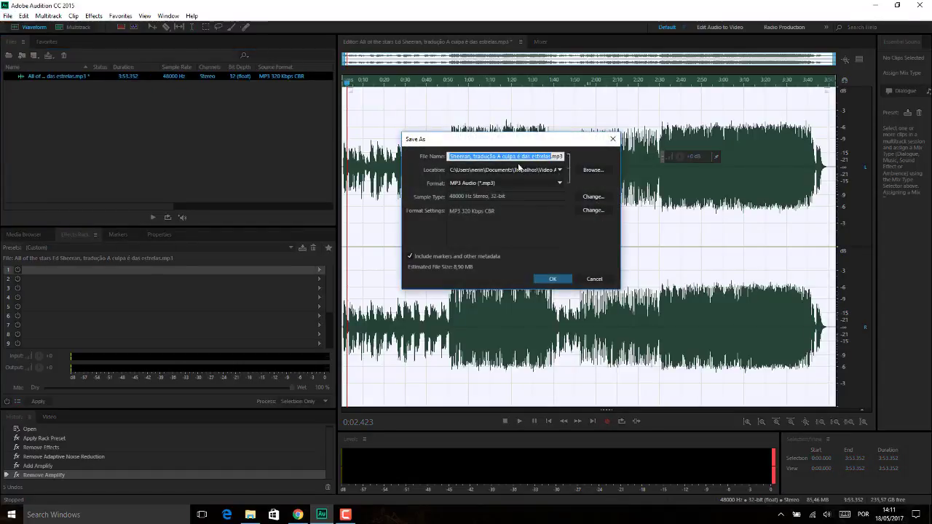
{"action": "left_click", "coordinate": [560, 184]}
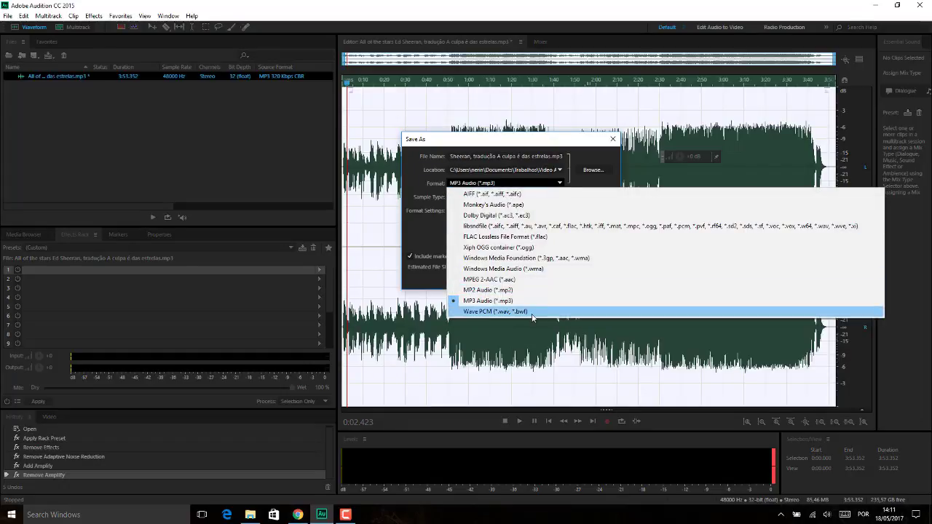
{"action": "left_click", "coordinate": [590, 140]}
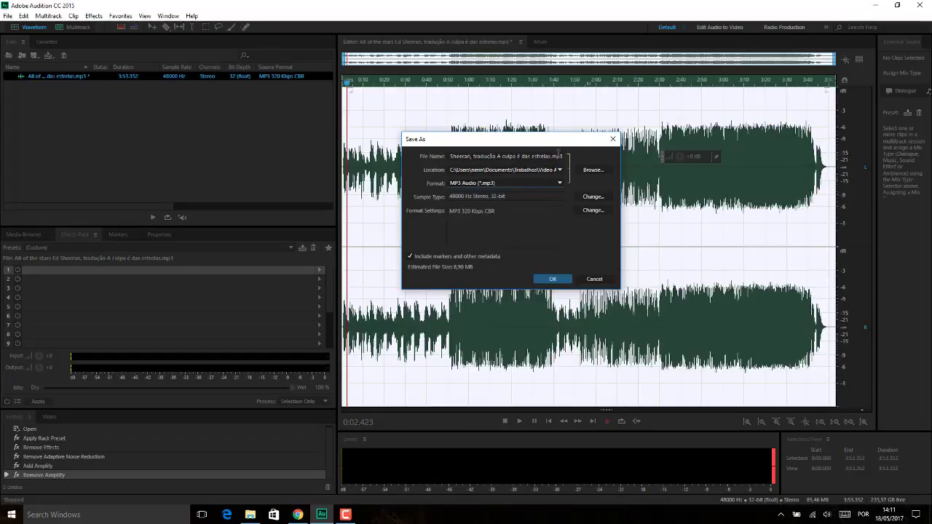
{"action": "left_click", "coordinate": [590, 278]}
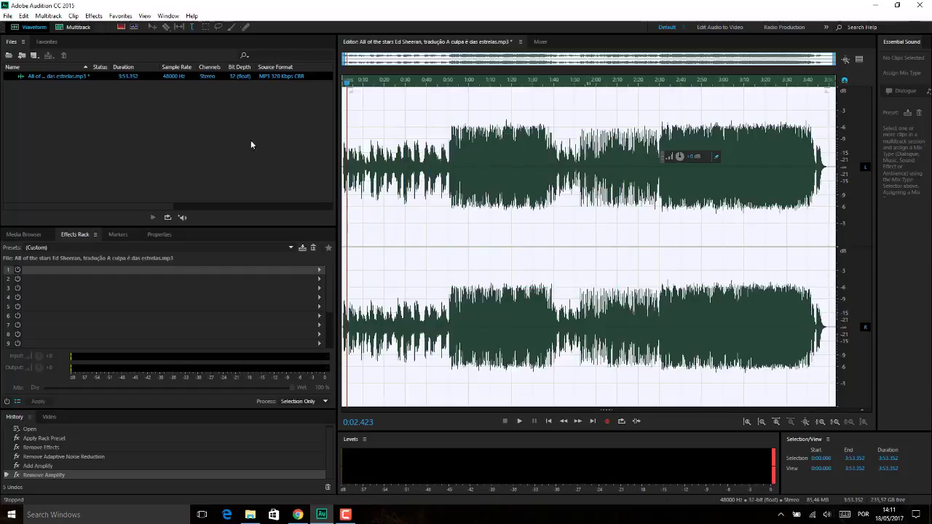